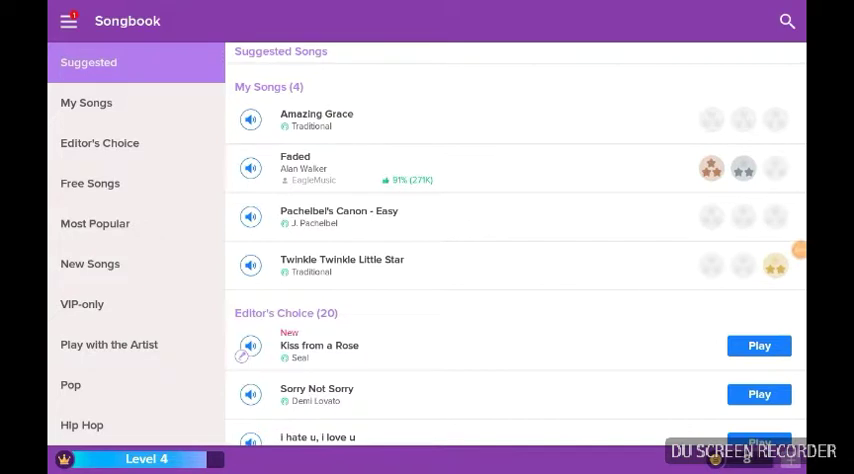
scroll(515, 250, "up", 3)
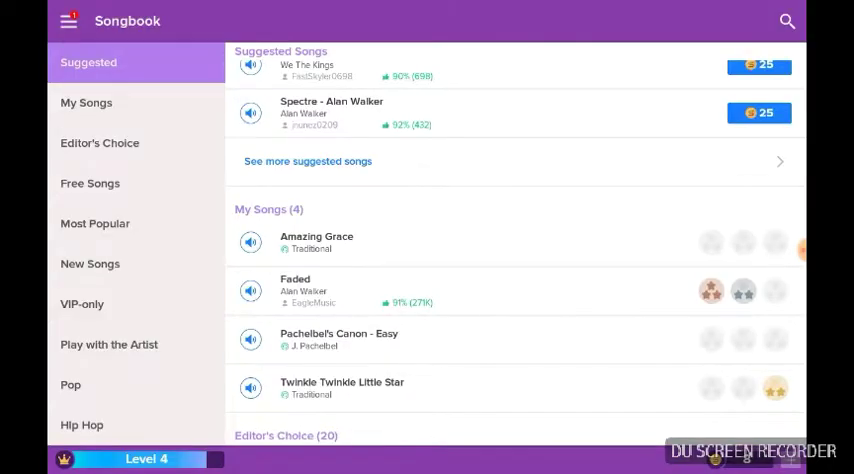
Open Alan Walker's Faded from My Songs and start it at a chosen difficulty.
left_click(400, 290)
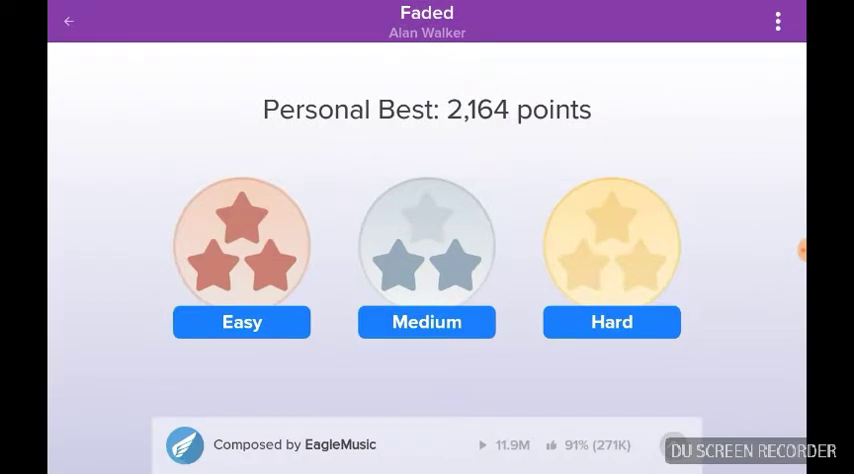
left_click(242, 321)
Tap Faded's opening notes as they reach the hit zone, earning great ratings.
left_click(352, 330)
left_click(370, 300)
left_click(400, 270)
left_click(360, 300)
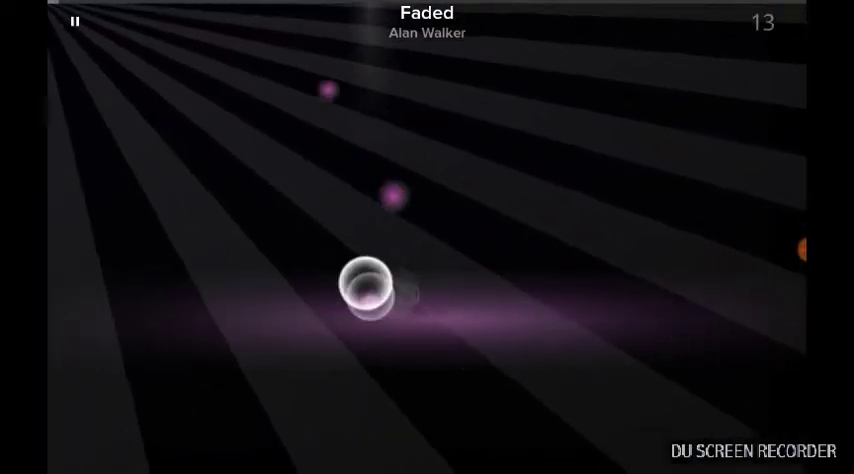
left_click(395, 290)
left_click(380, 270)
left_click(358, 278)
left_click(330, 285)
left_click(385, 260)
left_click(370, 295)
left_click(385, 265)
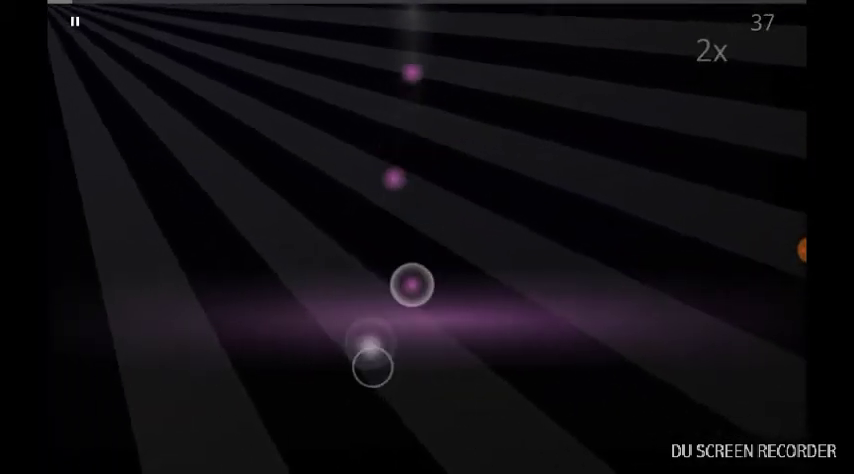
left_click(395, 300)
left_click(420, 270)
left_click(395, 280)
left_click(340, 335)
left_click(390, 285)
left_click(380, 275)
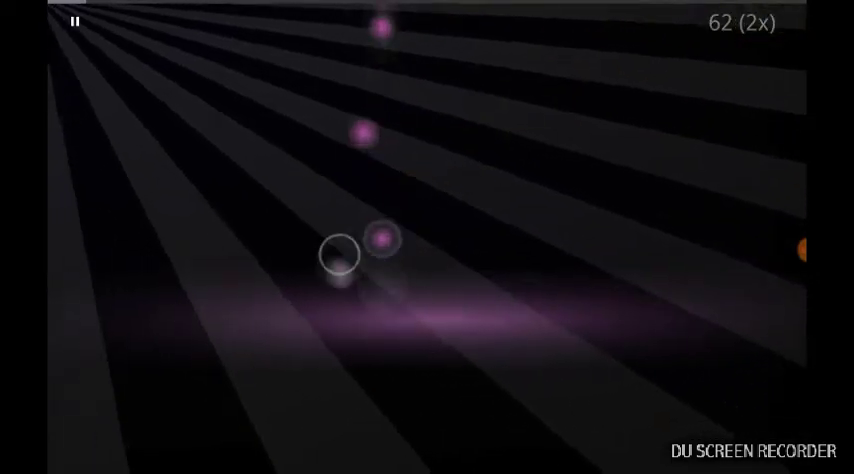
left_click(365, 305)
left_click(395, 250)
left_click(515, 248)
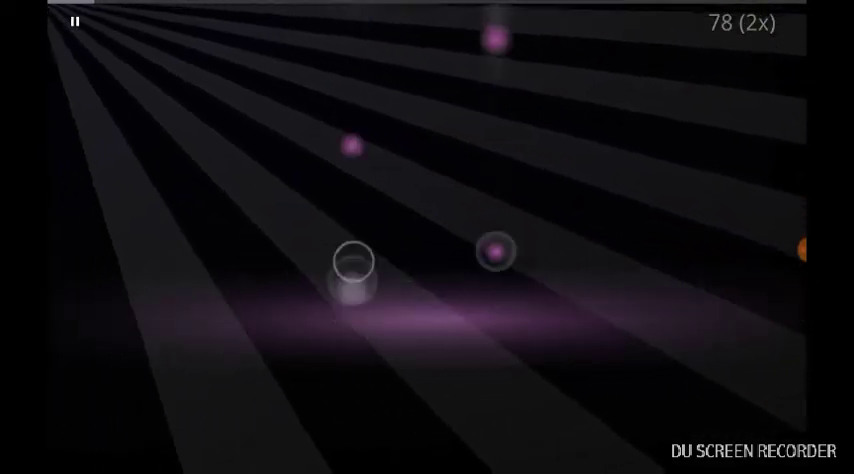
Keep hitting the falling notes with perfect timing to build a 3x combo.
left_click(353, 262)
left_click(495, 252)
left_click(535, 250)
left_click(353, 300)
left_click(538, 250)
left_click(355, 262)
left_click(370, 300)
left_click(370, 330)
left_click(370, 300)
left_click(520, 280)
left_click(373, 300)
left_click(340, 300)
left_click(509, 295)
left_click(360, 300)
left_click(350, 300)
left_click(515, 285)
left_click(360, 295)
left_click(495, 270)
Push the combo to 4x by hitting notes on both sides of the keyboard.
left_click(495, 310)
left_click(350, 300)
left_click(525, 300)
left_click(355, 290)
left_click(352, 330)
left_click(509, 285)
left_click(538, 290)
left_click(355, 300)
left_click(370, 320)
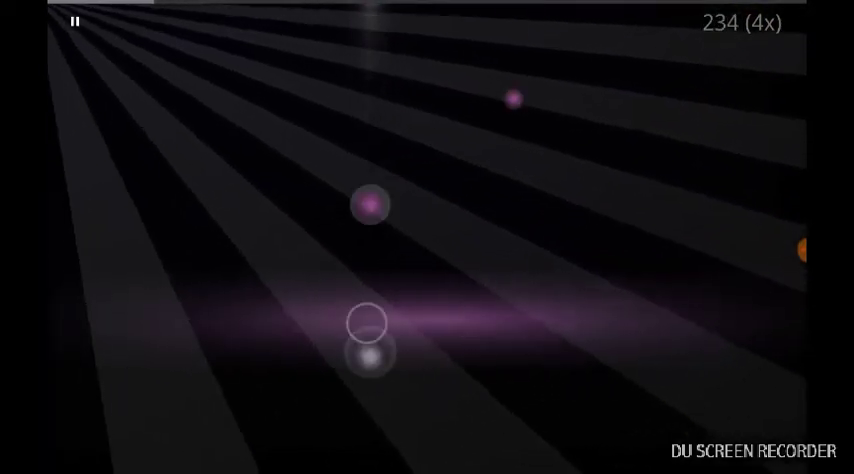
left_click(370, 345)
left_click(520, 285)
left_click(365, 290)
left_click(525, 275)
left_click(350, 280)
left_click(340, 300)
left_click(340, 285)
left_click(465, 310)
left_click(345, 280)
left_click(280, 285)
left_click(360, 285)
left_click(350, 270)
left_click(520, 270)
left_click(527, 257)
Continue the melody, tapping left and right notes to keep raising the score.
left_click(350, 278)
left_click(565, 290)
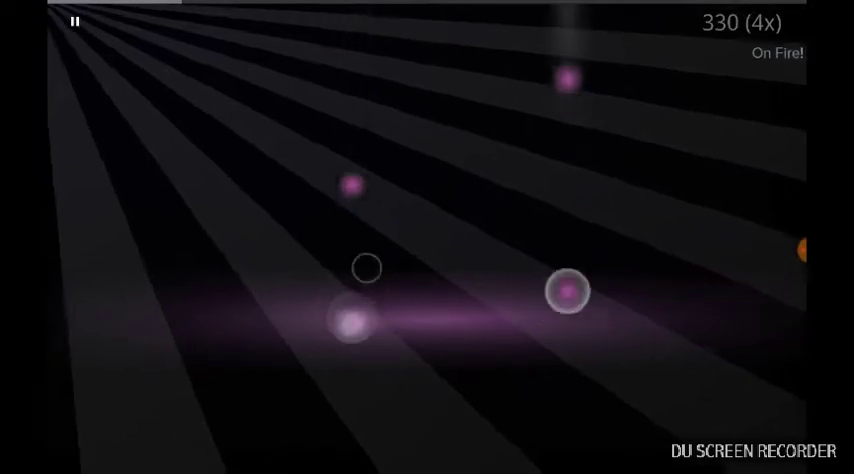
left_click(355, 252)
left_click(350, 285)
left_click(567, 232)
left_click(300, 258)
left_click(355, 258)
left_click(535, 250)
left_click(360, 248)
left_click(550, 234)
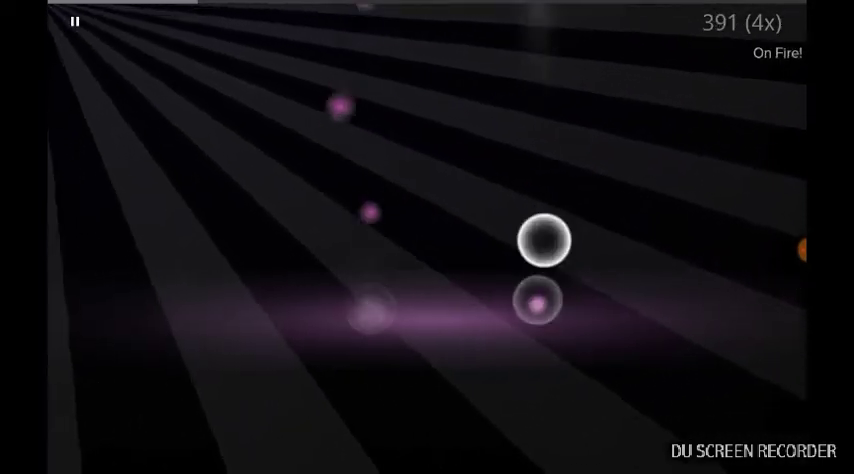
left_click(365, 260)
left_click(535, 240)
left_click(505, 250)
left_click(365, 320)
left_click(365, 290)
left_click(290, 275)
left_click(350, 240)
Hit the falling Faded melody notes in time, building the combo up to 3x.
left_click(485, 225)
left_click(355, 245)
left_click(350, 295)
left_click(475, 260)
left_click(300, 285)
left_click(375, 270)
left_click(365, 245)
left_click(385, 310)
left_click(440, 280)
left_click(450, 335)
left_click(340, 368)
left_click(440, 265)
left_click(365, 258)
left_click(365, 360)
left_click(363, 313)
left_click(358, 360)
left_click(365, 290)
left_click(468, 215)
left_click(472, 257)
left_click(285, 285)
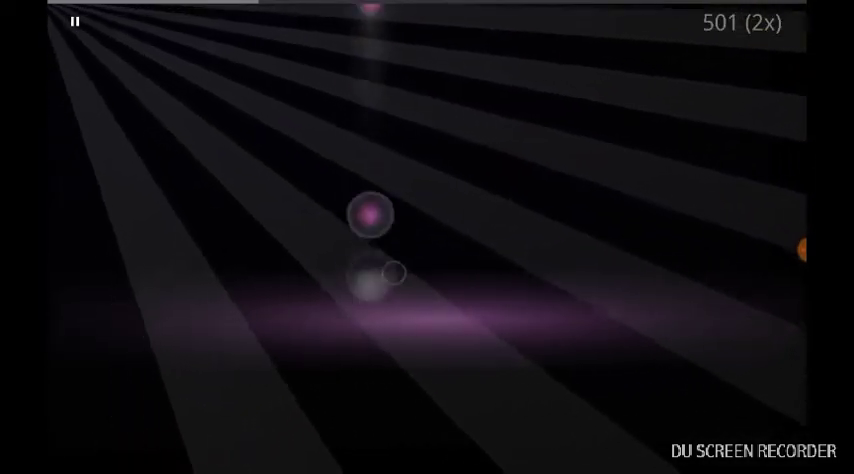
left_click(380, 290)
left_click(442, 262)
left_click(340, 258)
left_click(363, 268)
Keep hitting notes with good timing to raise the combo to 4x.
left_click(350, 288)
left_click(440, 290)
left_click(485, 258)
left_click(308, 278)
left_click(370, 208)
left_click(372, 292)
left_click(440, 300)
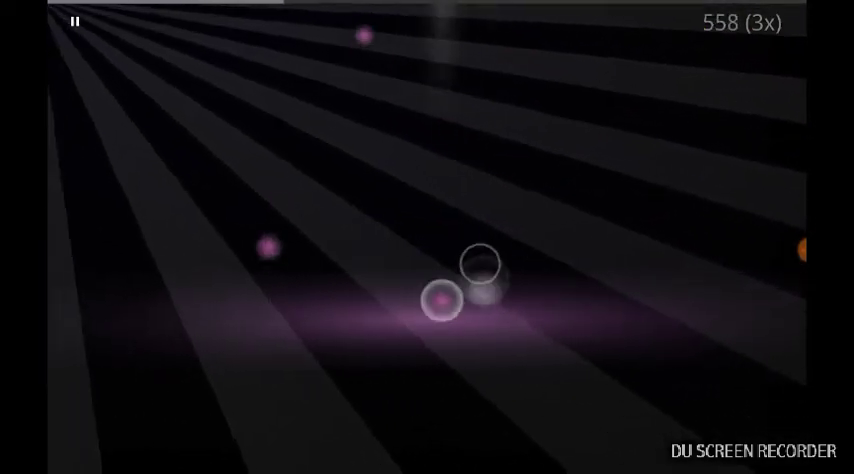
left_click(362, 218)
left_click(452, 288)
left_click(358, 280)
left_click(470, 265)
left_click(460, 280)
left_click(290, 275)
left_click(362, 278)
left_click(370, 300)
left_click(425, 290)
left_click(330, 298)
left_click(350, 330)
left_click(360, 300)
left_click(490, 290)
Play the following notes until the score hits 773, even as the combo drops.
left_click(485, 330)
left_click(305, 300)
left_click(370, 310)
left_click(365, 290)
left_click(480, 300)
left_click(290, 300)
left_click(365, 310)
left_click(460, 275)
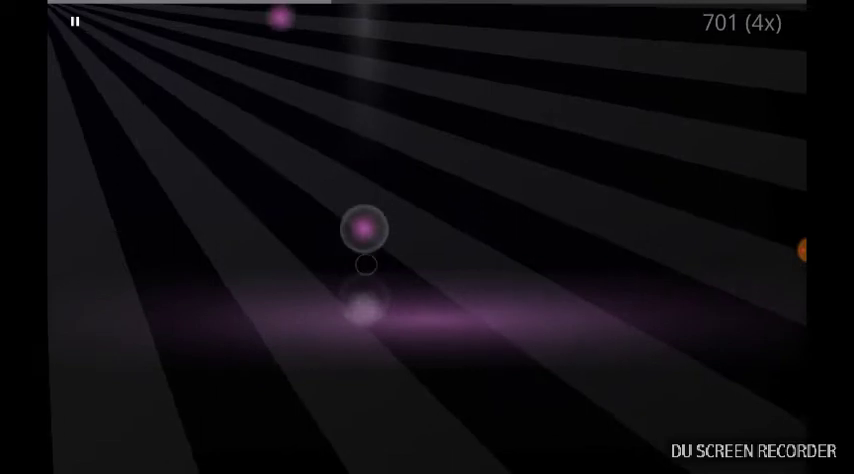
left_click(365, 300)
left_click(380, 320)
left_click(280, 330)
left_click(445, 305)
left_click(448, 258)
left_click(370, 300)
left_click(445, 270)
left_click(370, 305)
left_click(508, 265)
left_click(508, 322)
left_click(490, 215)
left_click(355, 275)
left_click(350, 330)
left_click(535, 305)
left_click(370, 290)
left_click(365, 250)
left_click(370, 285)
left_click(508, 265)
left_click(512, 312)
left_click(268, 320)
left_click(505, 365)
left_click(362, 310)
left_click(482, 330)
left_click(485, 375)
left_click(490, 350)
left_click(364, 300)
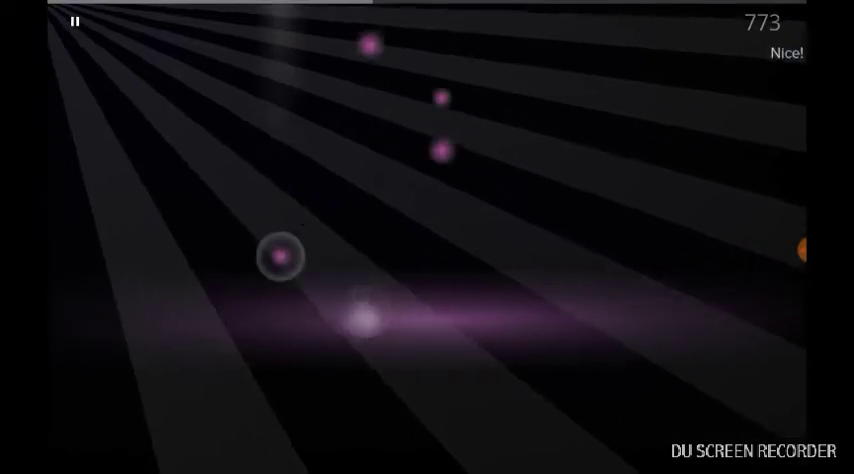